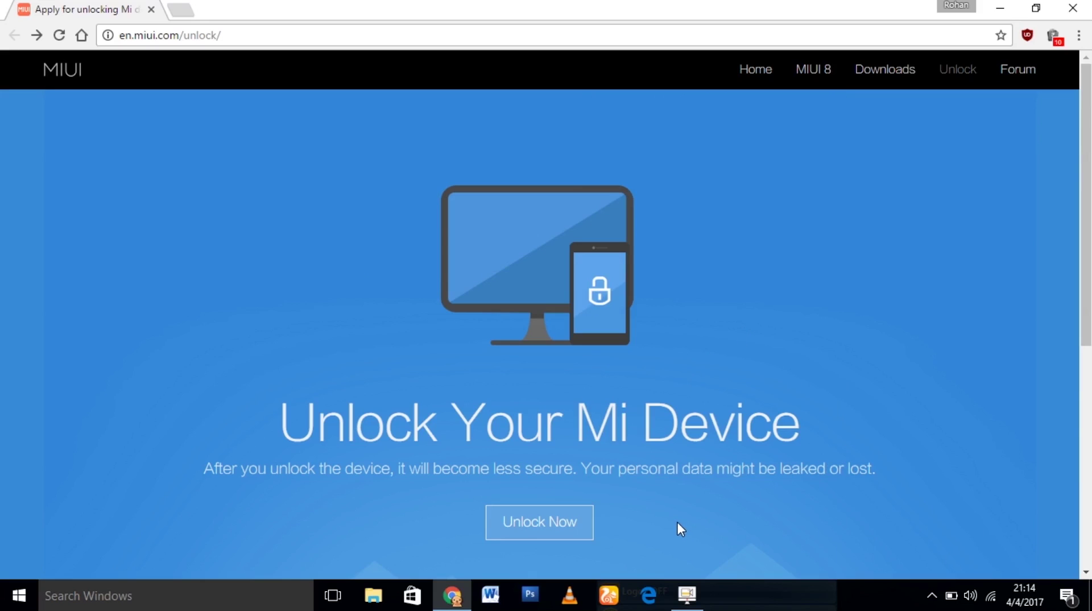
Step: Start the unlock application with the applicant's name and an India(+91) mobile number
left_click(587, 524)
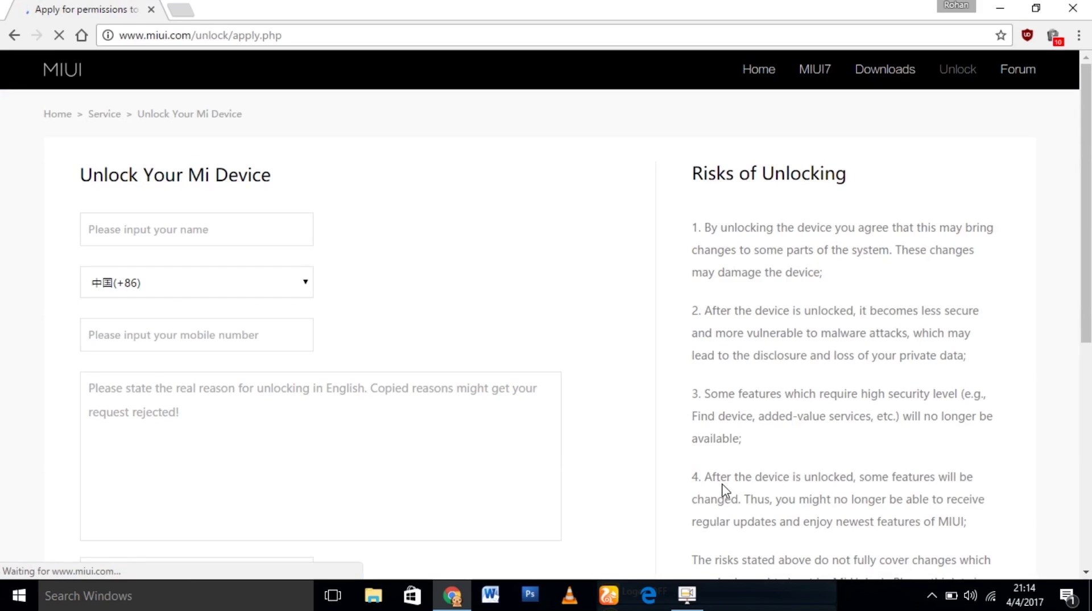
left_click(191, 222)
type("Rohan")
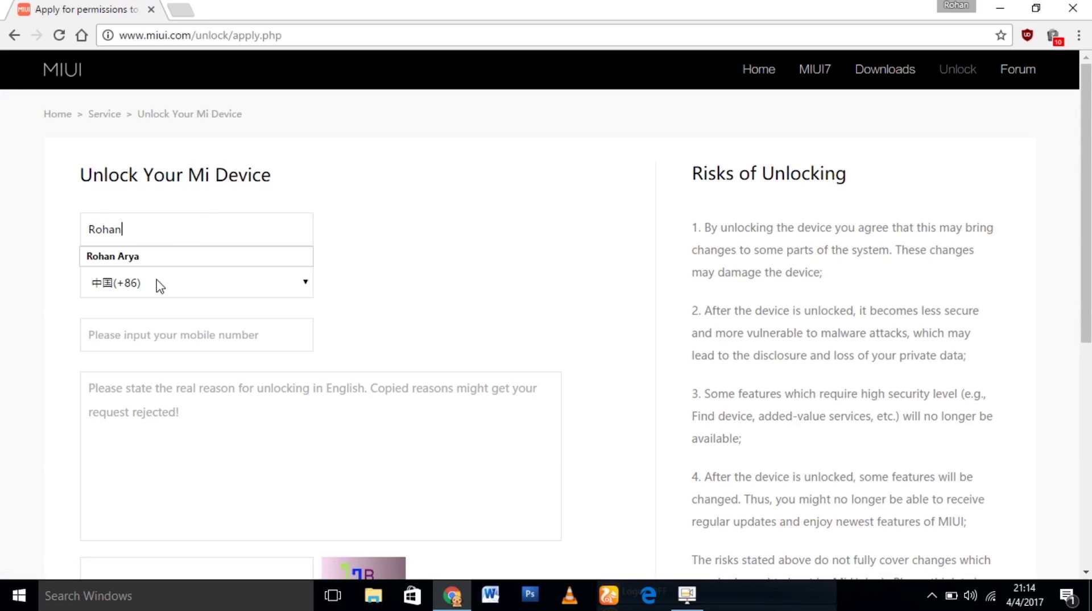
left_click(158, 287)
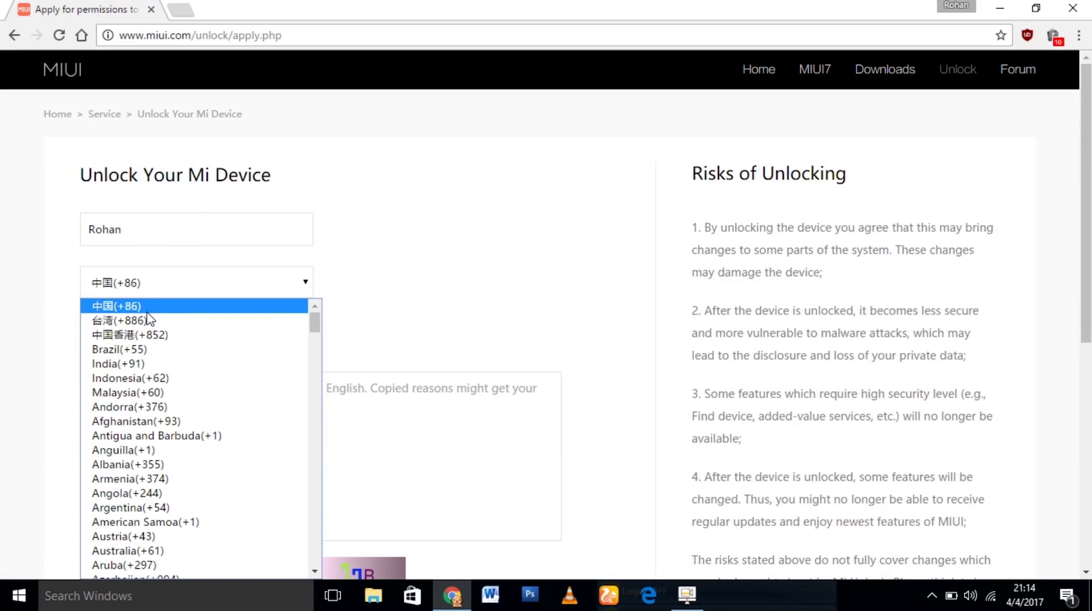
left_click(122, 366)
type("9")
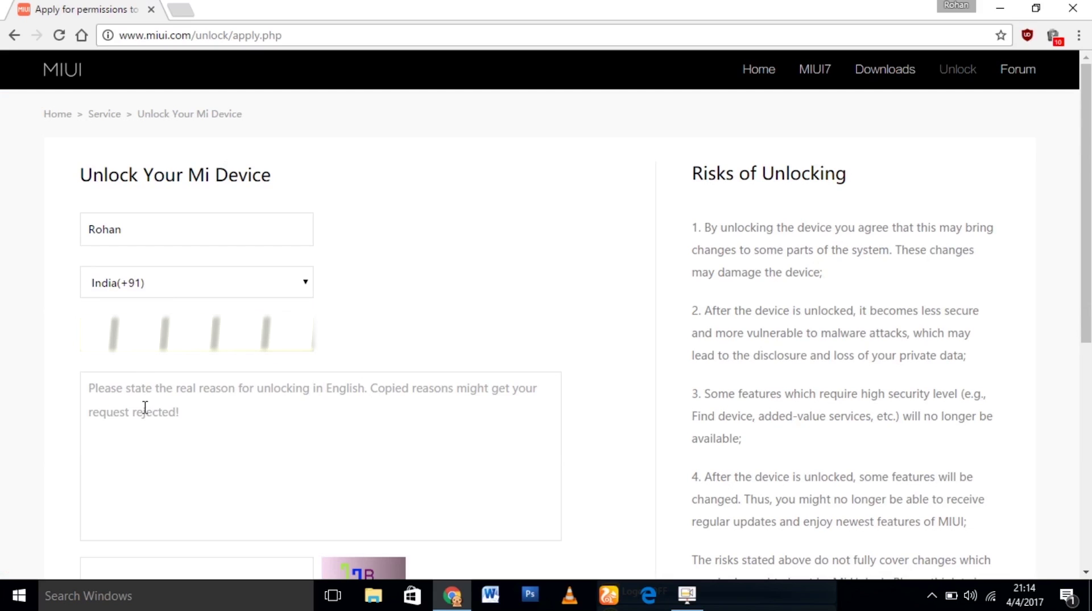
Step: Paste the stuck-phone unlock reason, enter the captcha, and accept the disclaimer
type("I want to unlock the bootloader of my device because while updating to the latest MIUI software which I saw on phone my phone stopped working and it is stuck on the MI logo from past half an hour.. I have tried switching it on and off, but it doesn't work and after browsing the internet I found that I can fix this by installing factory firmware, but it asked me to unlock your mi device's bootloader to continue.. please help me by unlocking my phone i cannot use it and i have some important work over the phone. Thanks!")
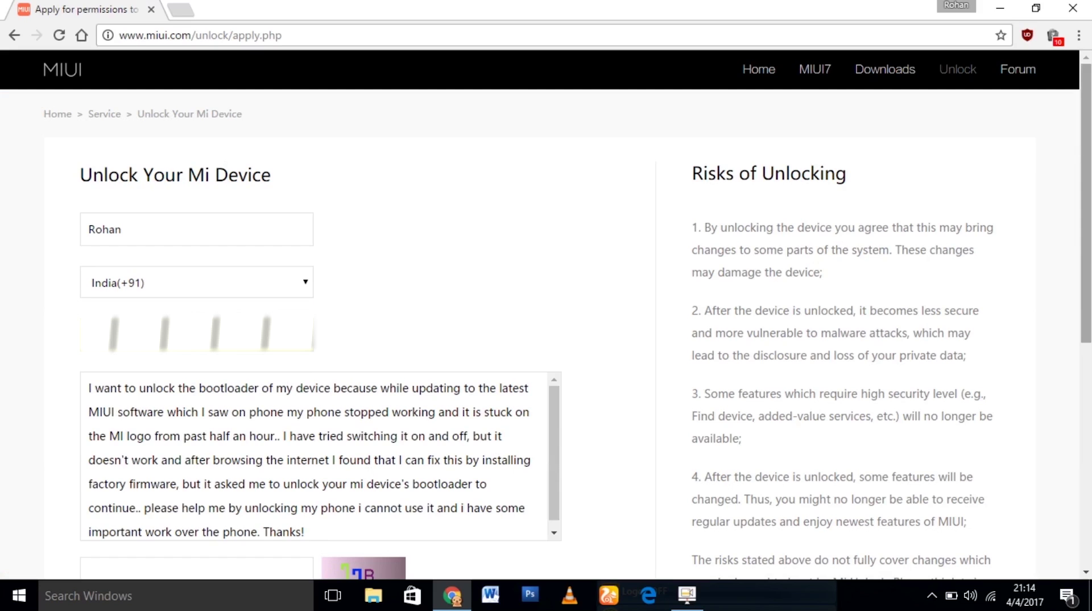
scroll(673, 343, "down", 2)
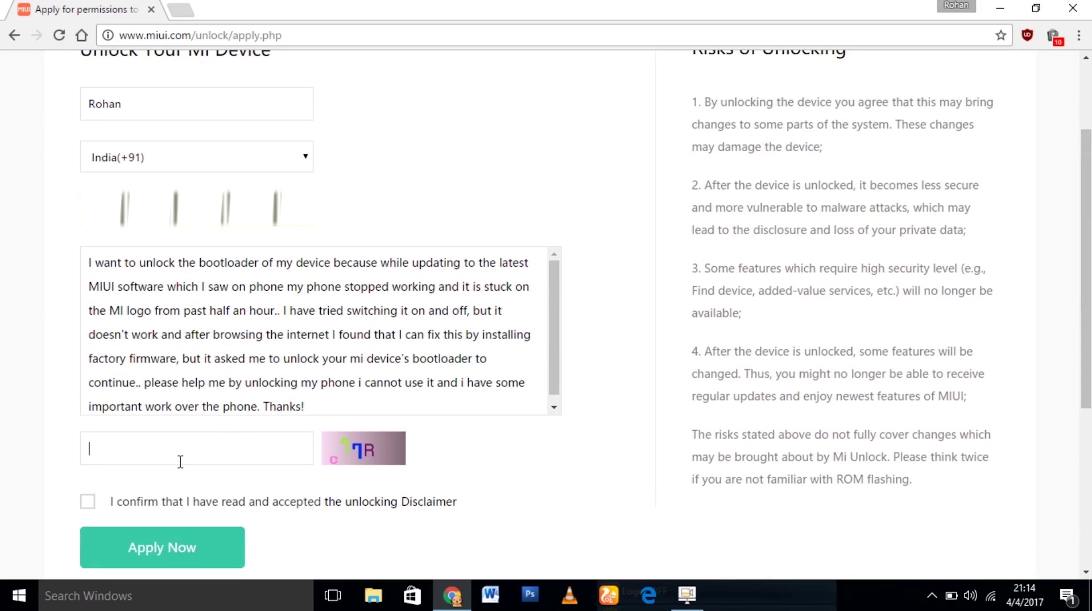
type("c77R")
left_click(87, 502)
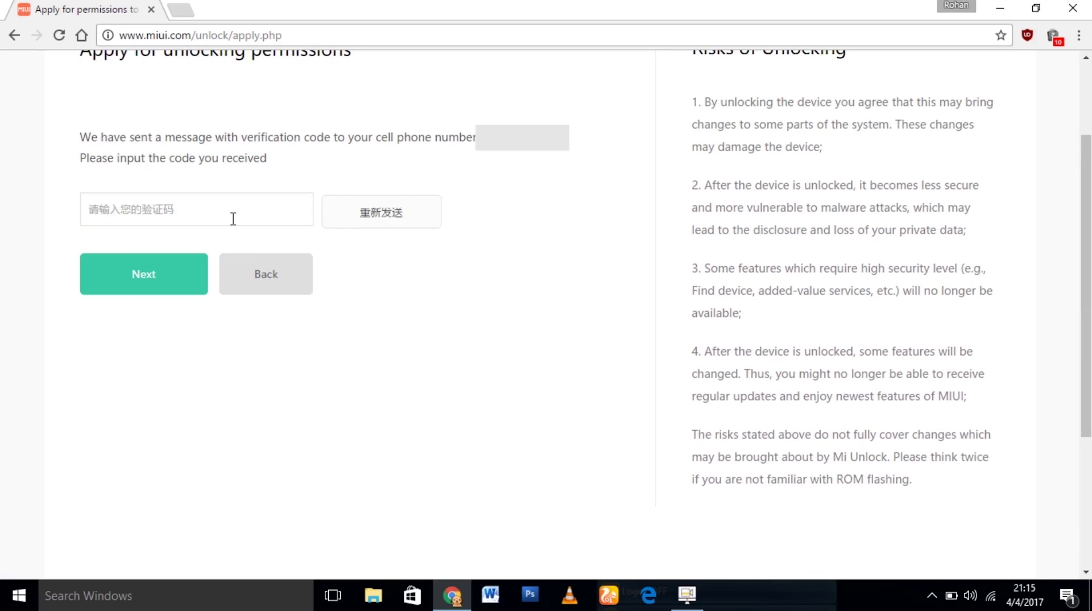
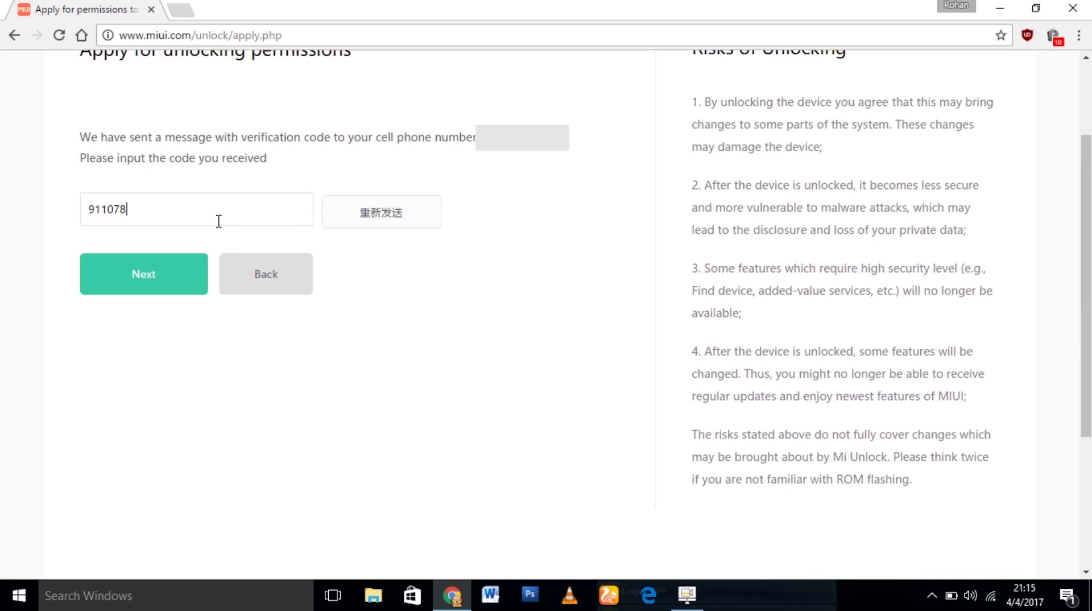
Step: Enter the SMS verification code and submit the unlock application
left_click(163, 267)
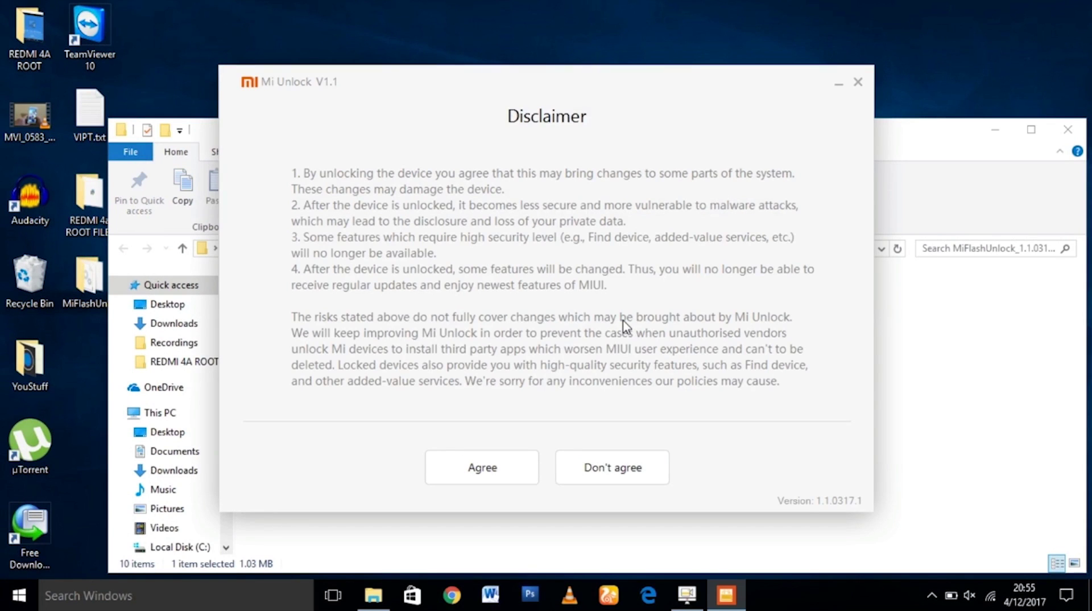
Step: Agree to the disclaimer, sign in with the Mi Account, unlock the phone, then close Mi Unlock
left_click(485, 479)
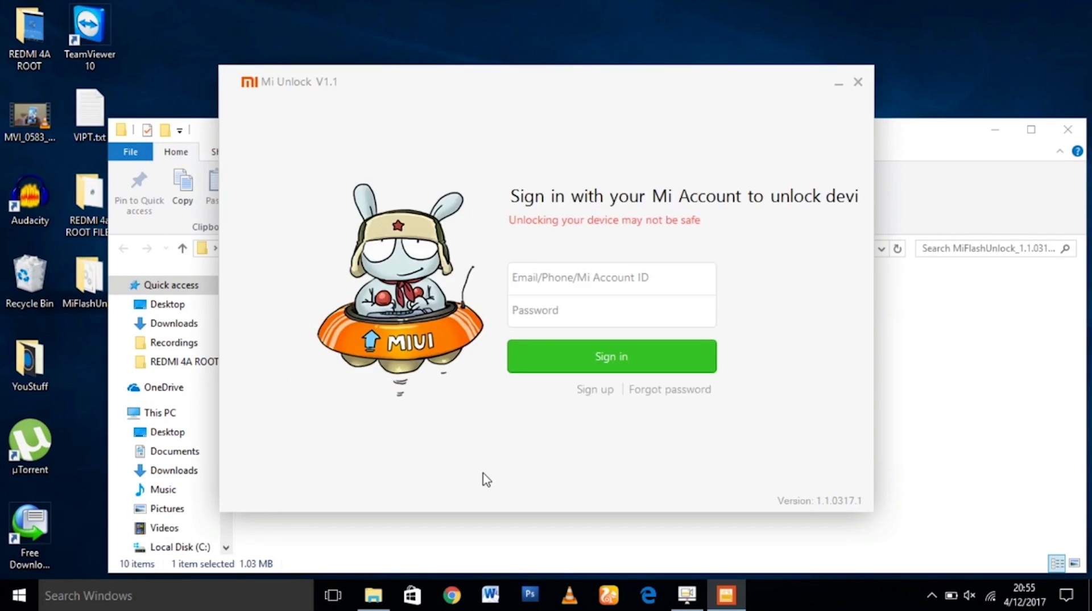
left_click(612, 276)
type("+************")
key("Return")
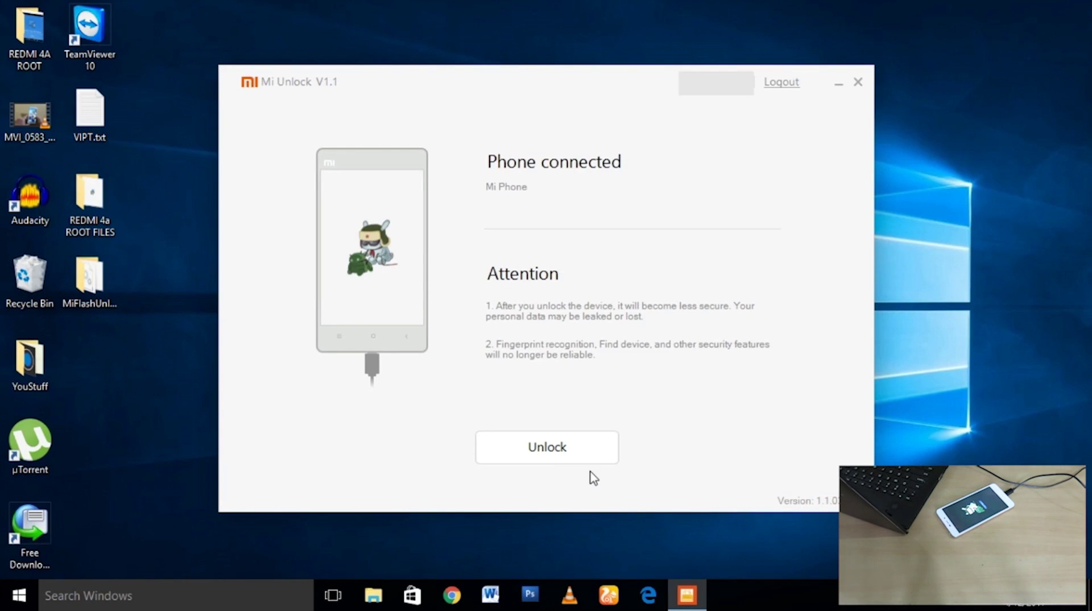
left_click(584, 461)
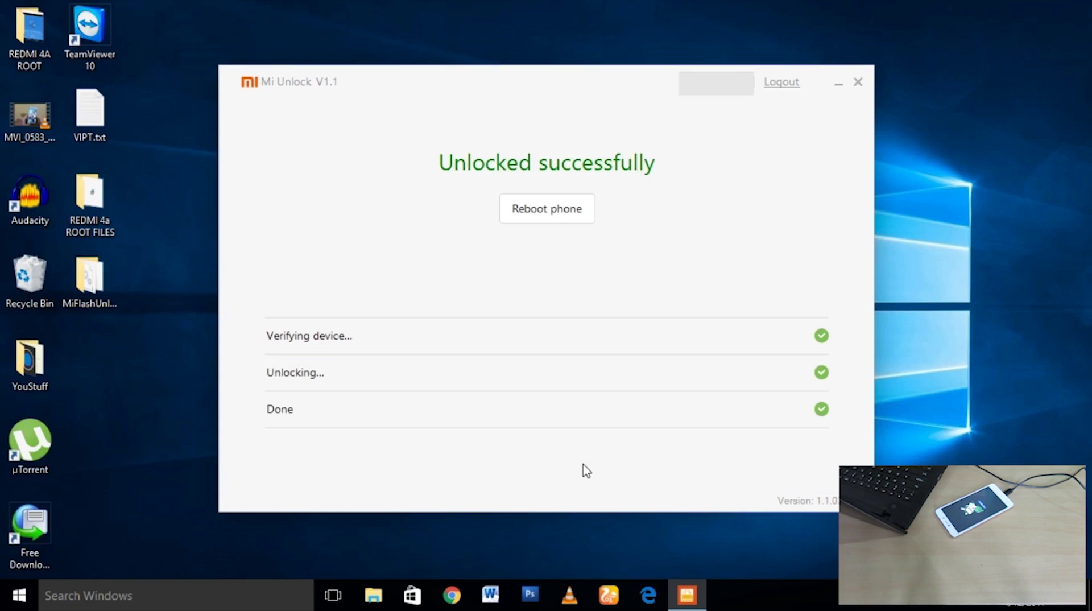
left_click(858, 82)
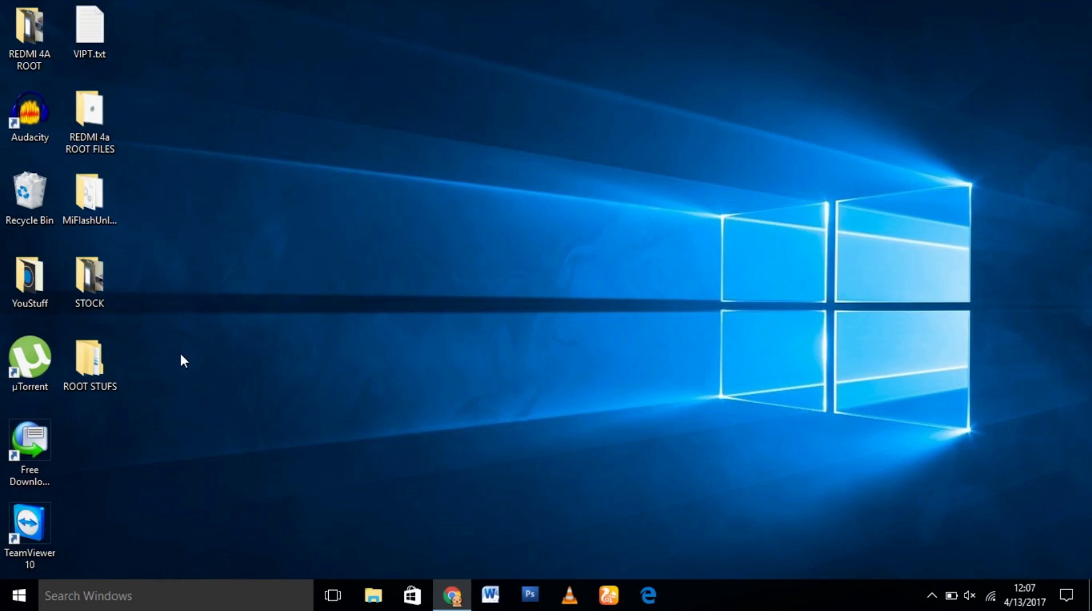
Step: Copy BETA-SuperSU-v2.71-20160331103524.zip from ROOT STUFS into the Redmi 4A's Internal storage, then reopen ROOT STUFS
double_click(115, 364)
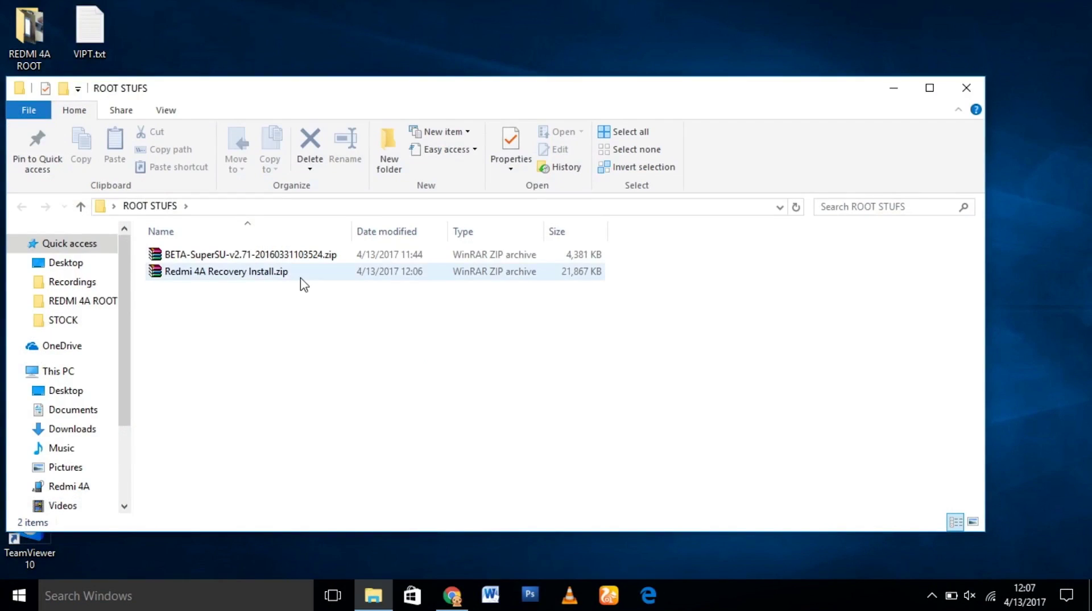
right_click(265, 255)
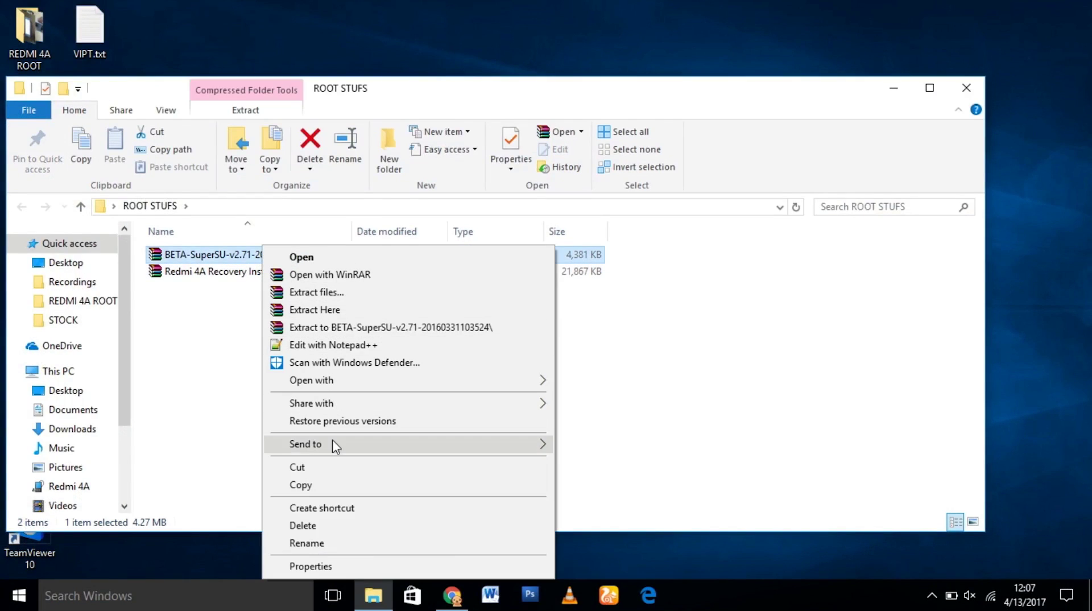
left_click(309, 486)
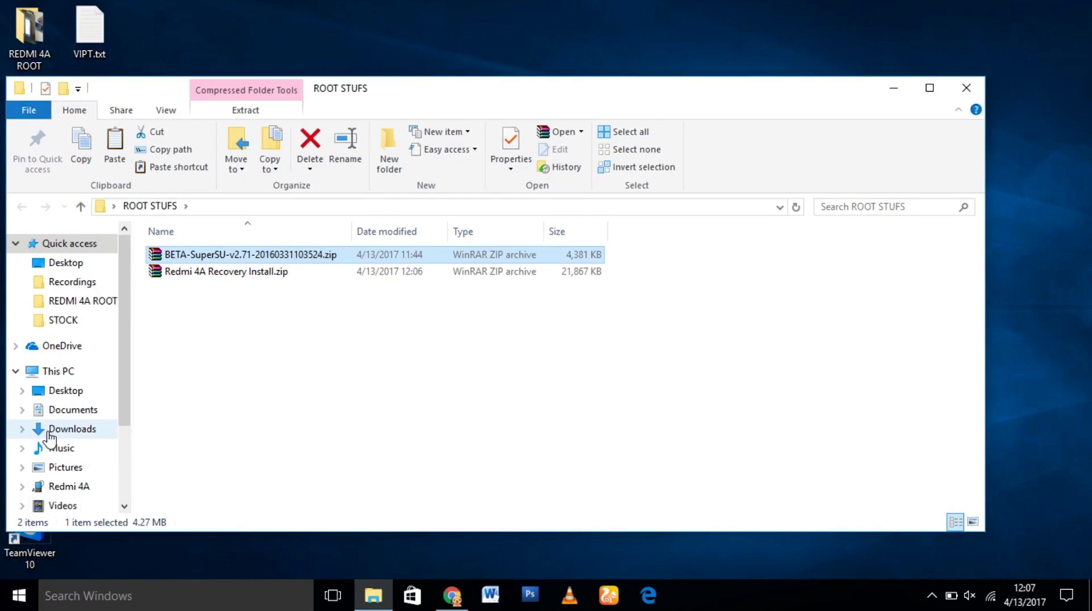
left_click(72, 487)
double_click(273, 241)
right_click(498, 480)
left_click(548, 400)
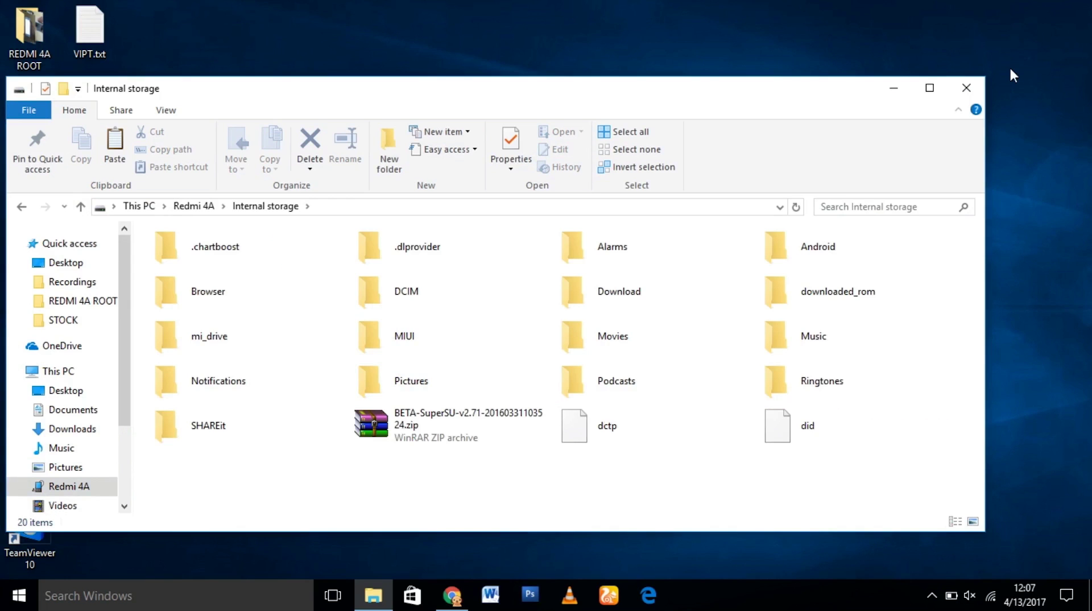
left_click(967, 90)
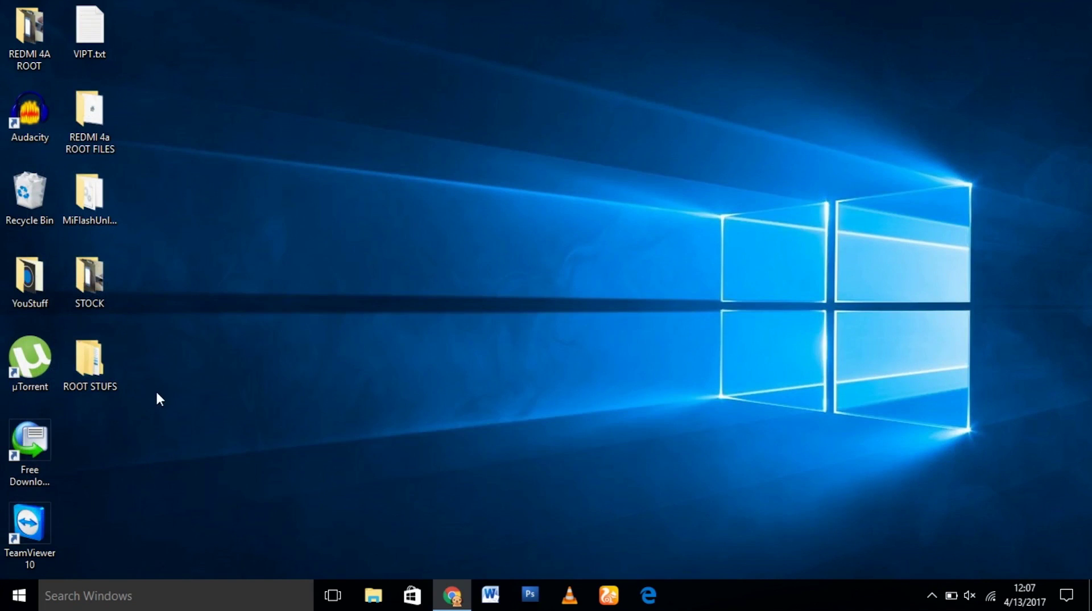
double_click(80, 364)
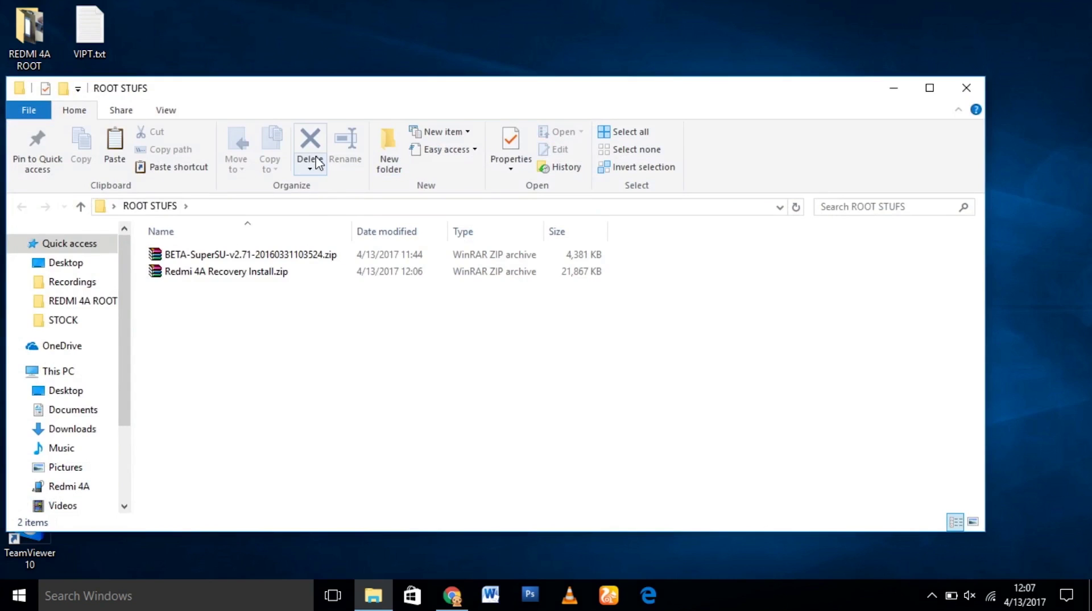
Step: Extract the Redmi 4A Recovery Install folder from its zip onto the desktop and close both windows
left_click_drag(233, 91, 626, 83)
left_click(628, 270)
double_click(628, 270)
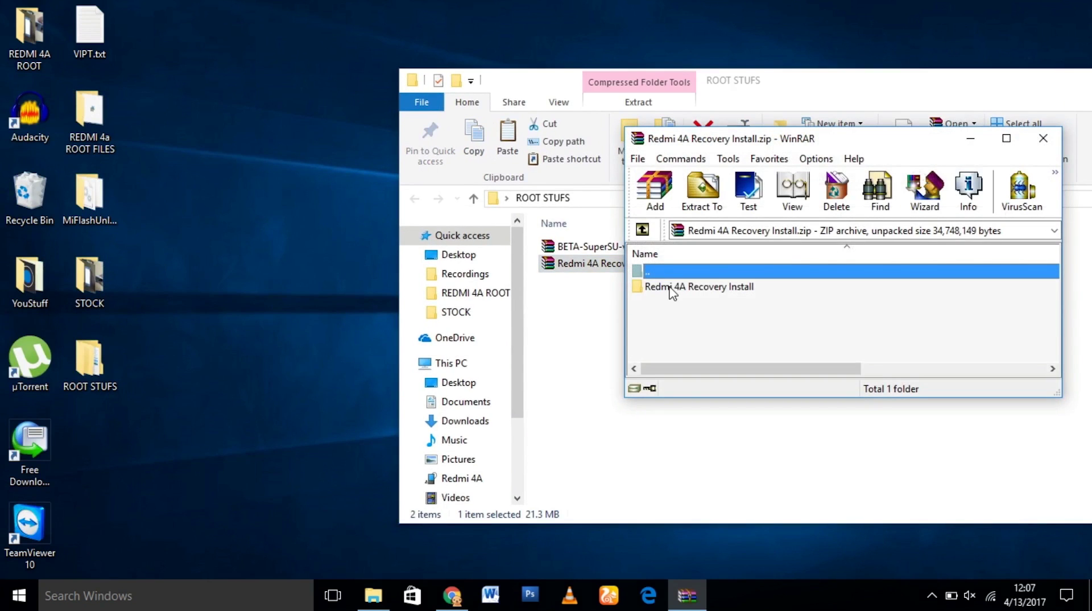
left_click_drag(671, 293, 206, 407)
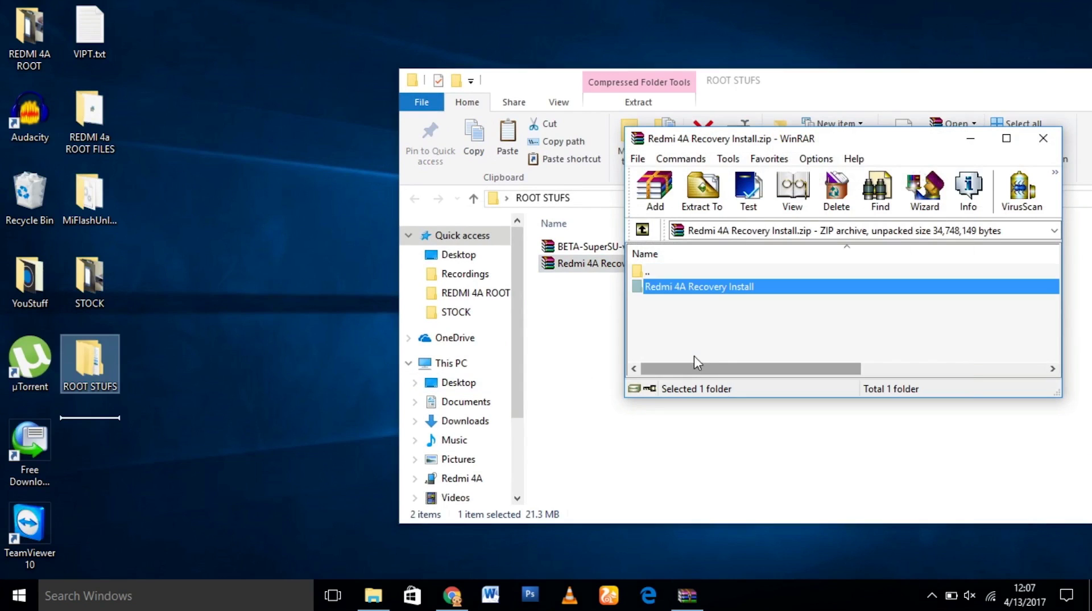
key("alt+F4")
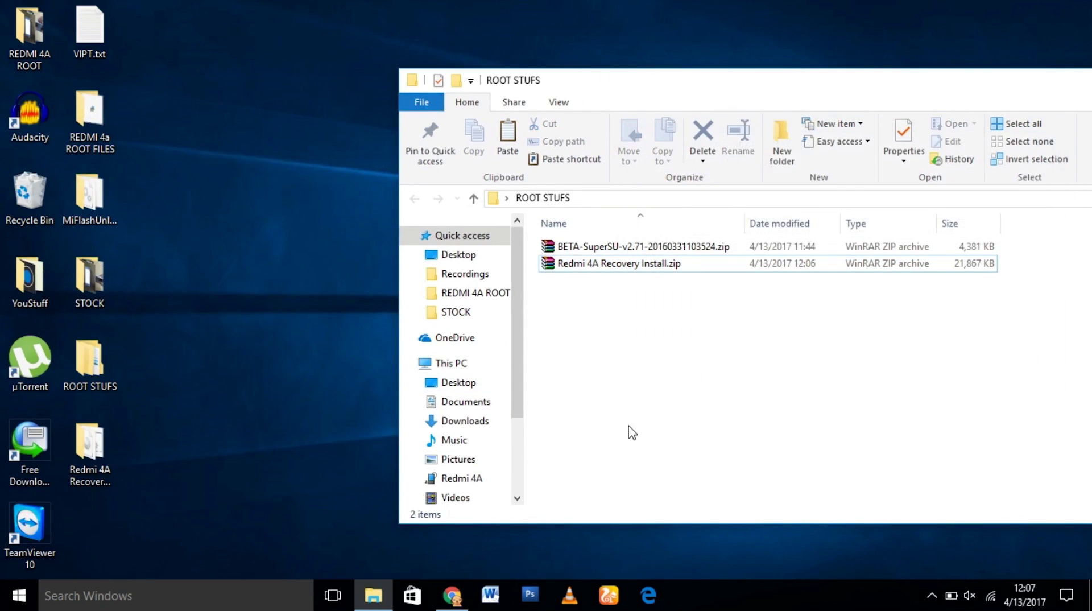
key("alt+F4")
double_click(85, 449)
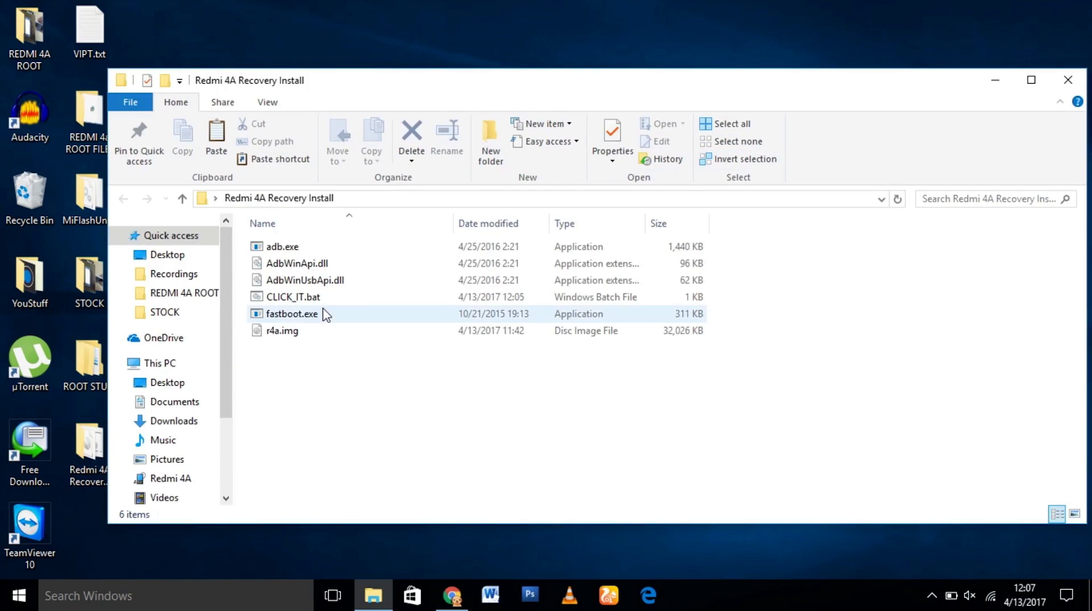
Step: Run CLICK_IT.bat and let the recovery install tool proceed
double_click(322, 300)
key("Return")
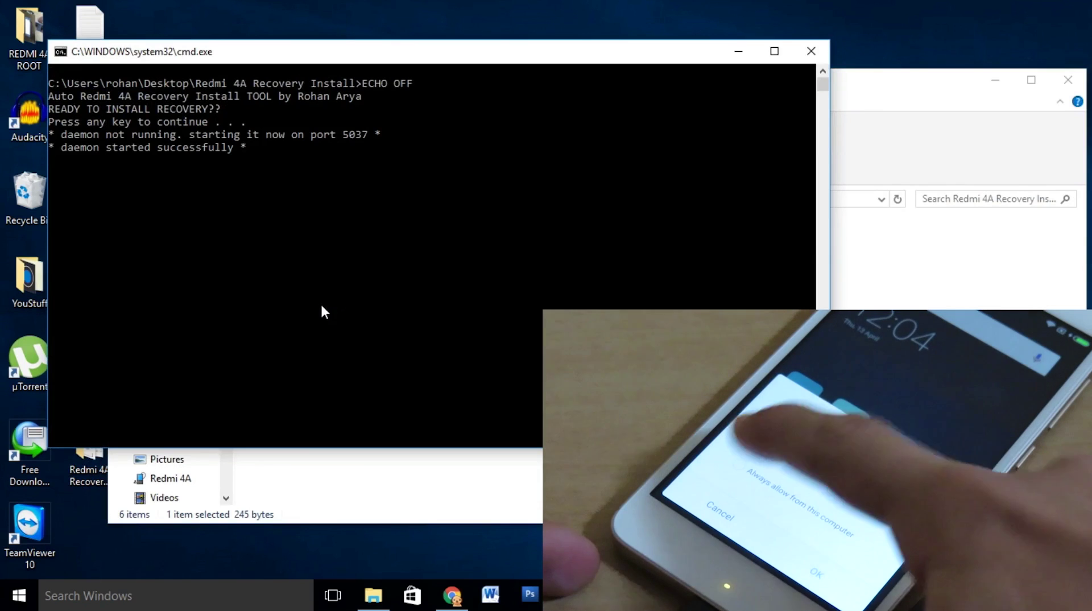